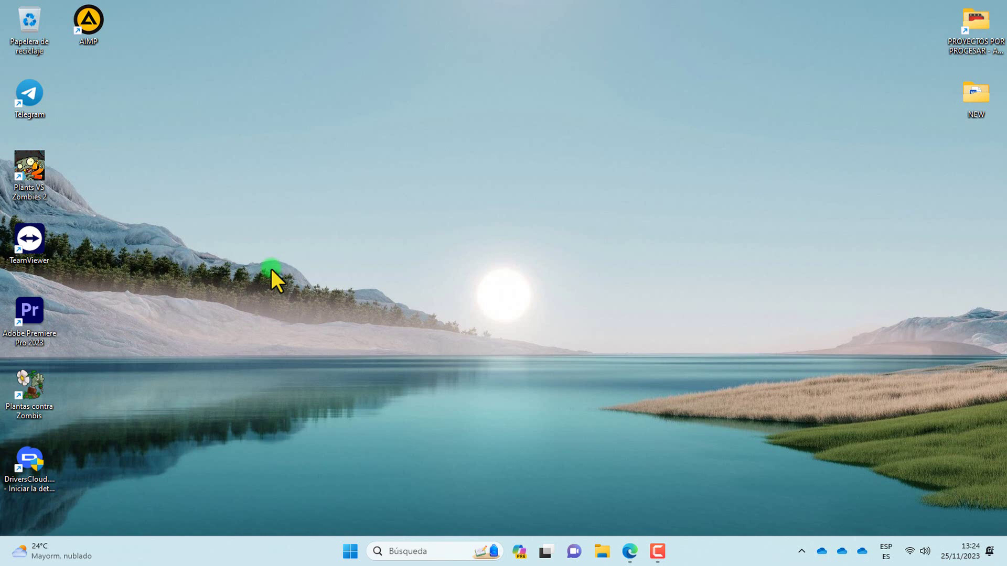
Step: Open the Seguridad de Windows app from the list of all installed applications
left_click(350, 551)
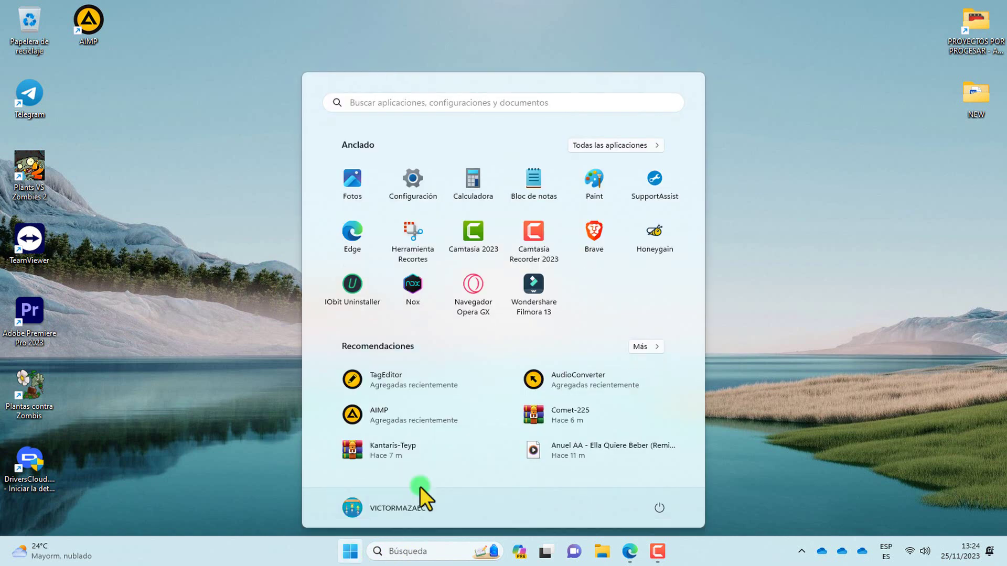
left_click(653, 148)
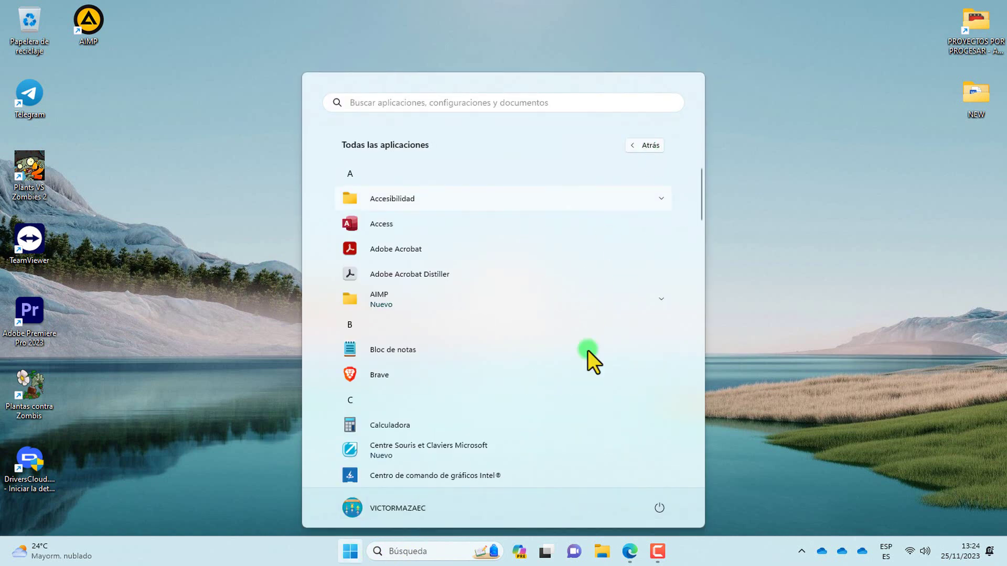
scroll(587, 396, "down", 3)
scroll(587, 397, "down", 10)
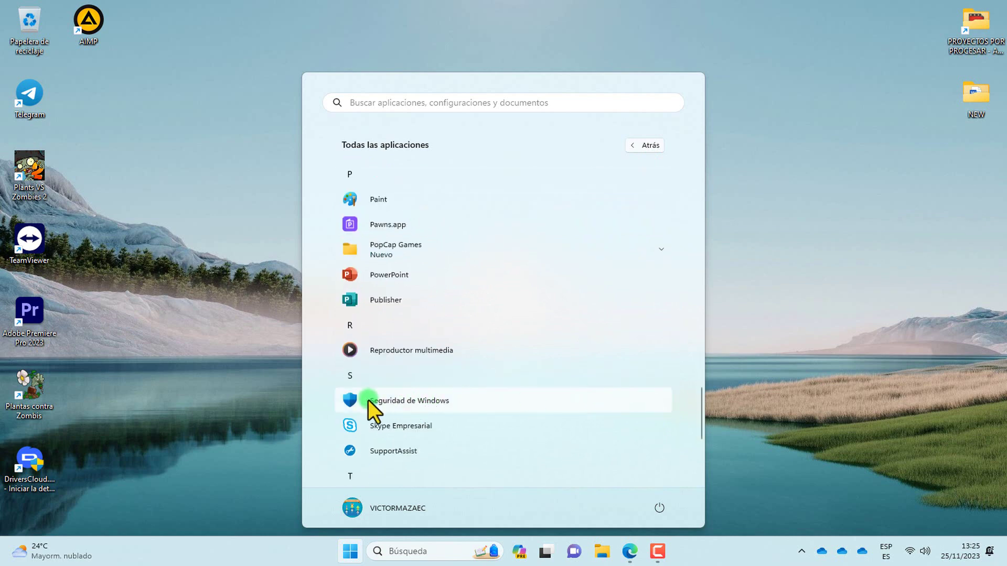
left_click(469, 406)
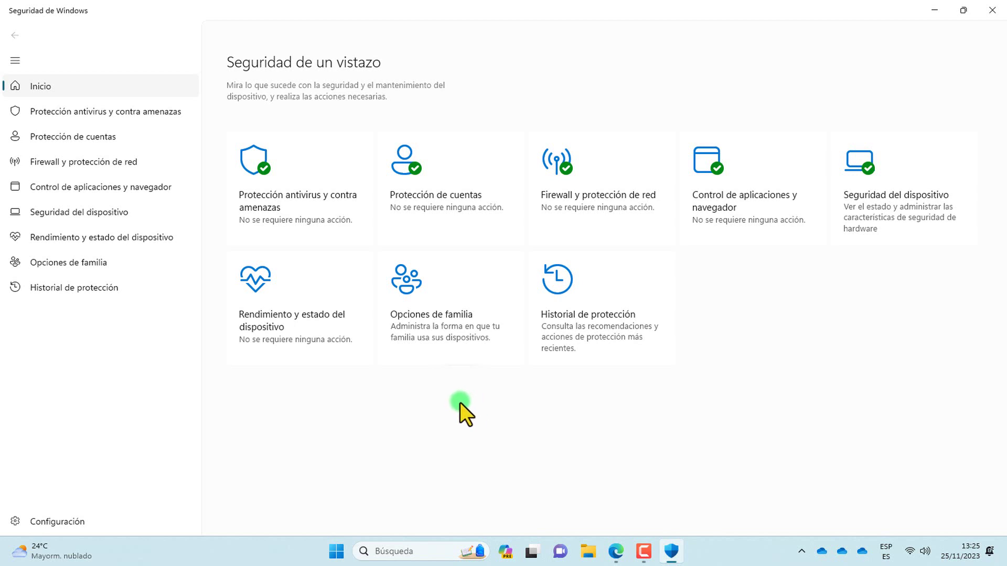
Step: In the antivirus and threat protection settings, turn off Protección en tiempo real and Protección basada en la nube
left_click(331, 216)
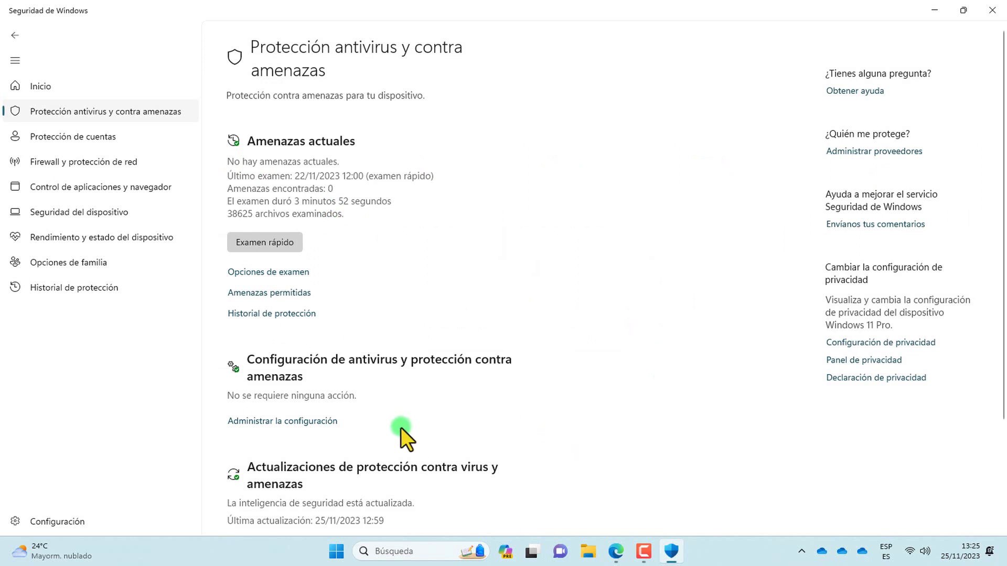
left_click(304, 422)
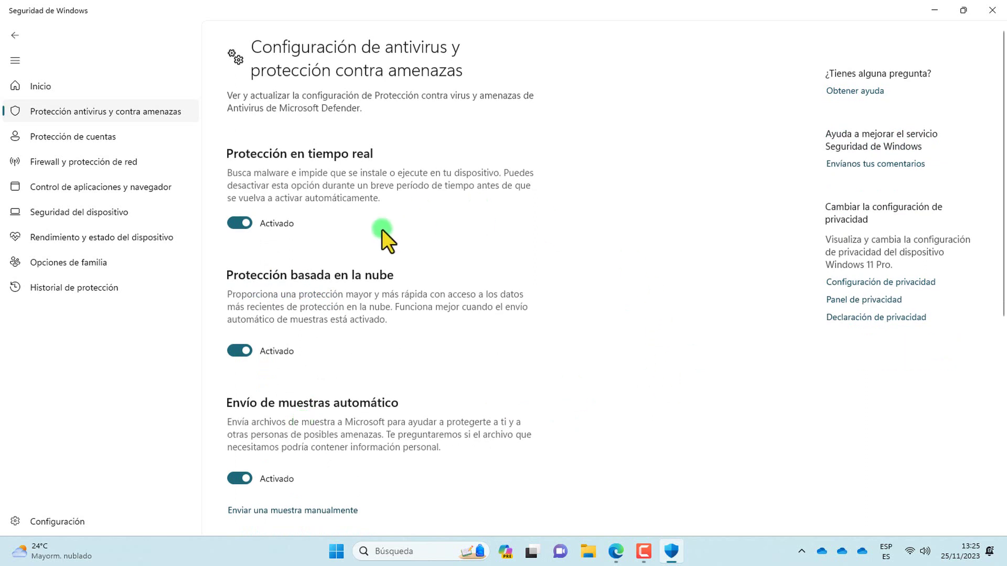
left_click(237, 222)
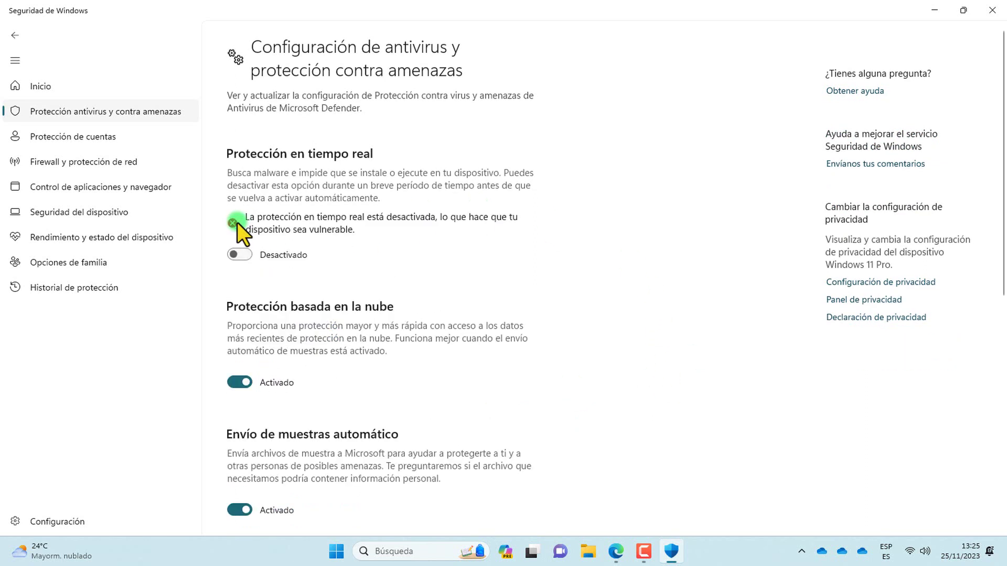
left_click(233, 379)
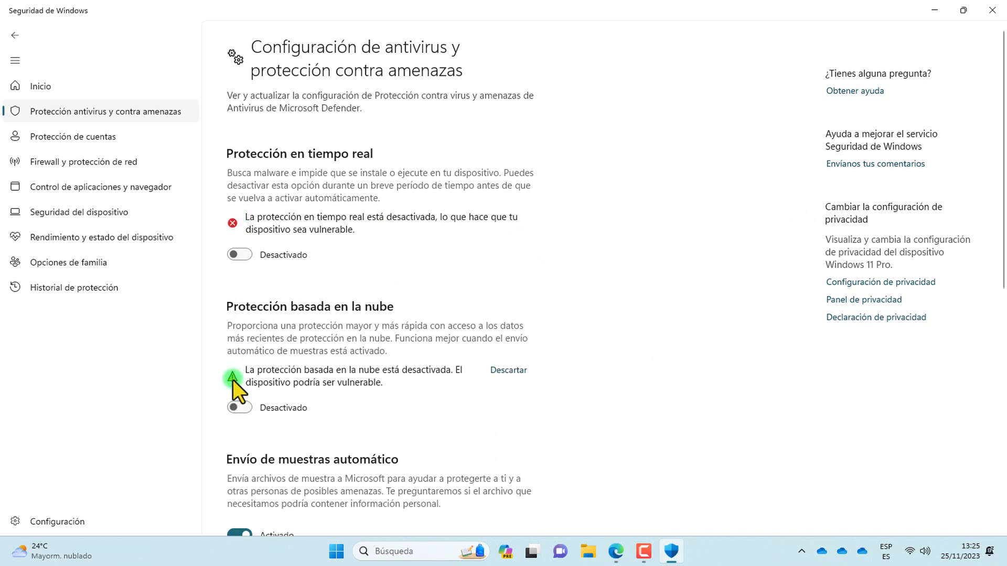
Step: Turn off Envío de muestras automático and Protección contra alteraciones, and return to the security overview
scroll(246, 359, "down", 4)
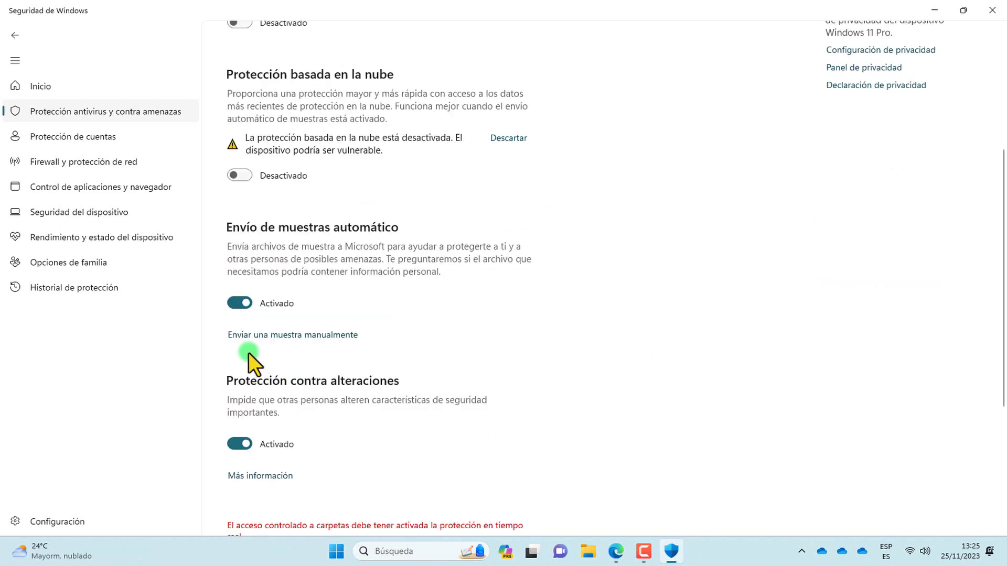
left_click(233, 308)
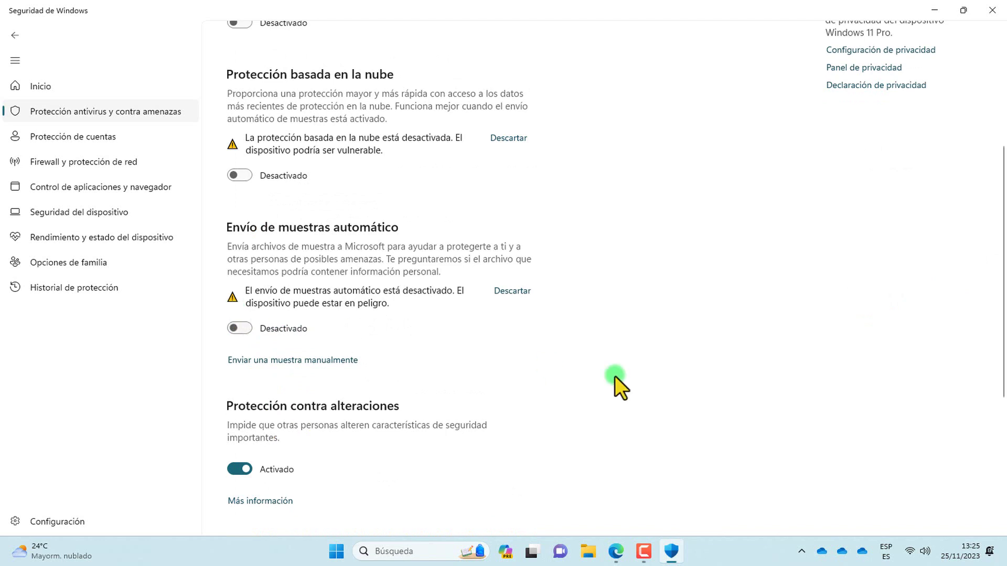
scroll(561, 430, "down", 1)
left_click(234, 392)
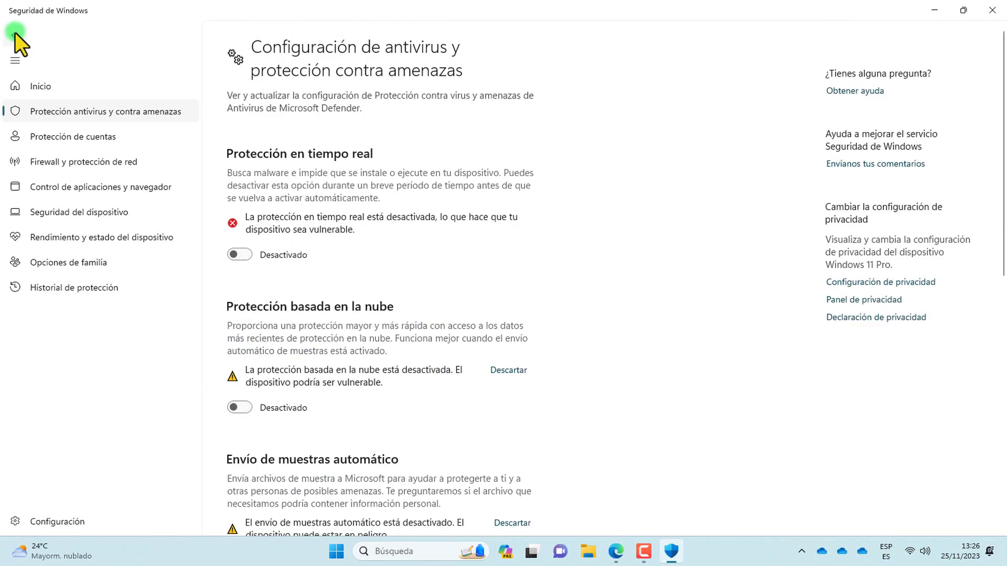
left_click(15, 34)
left_click(15, 35)
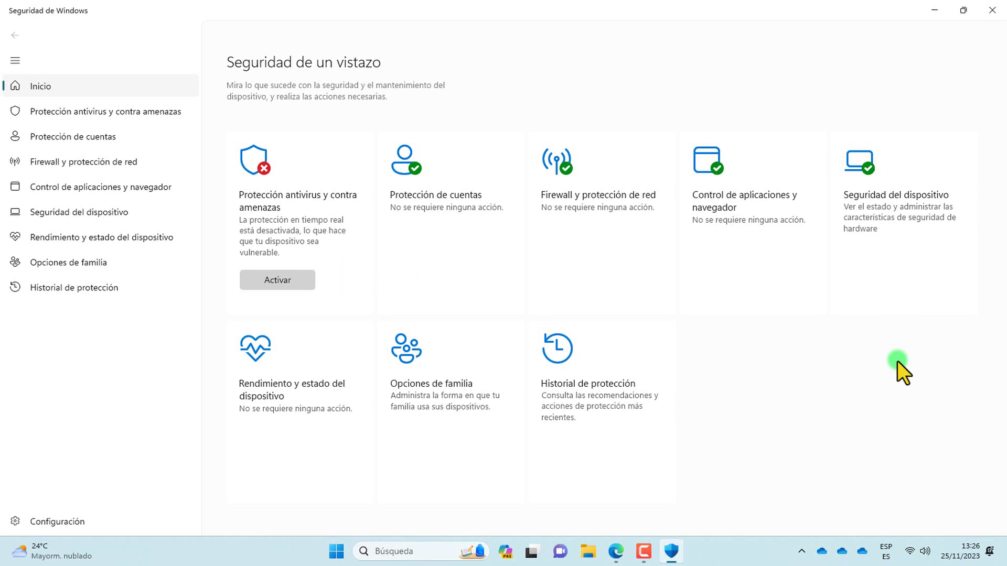
Step: Check the Bloqueo dinámico sign-in setting under Protección de cuentas, and return to the security overview
left_click(426, 194)
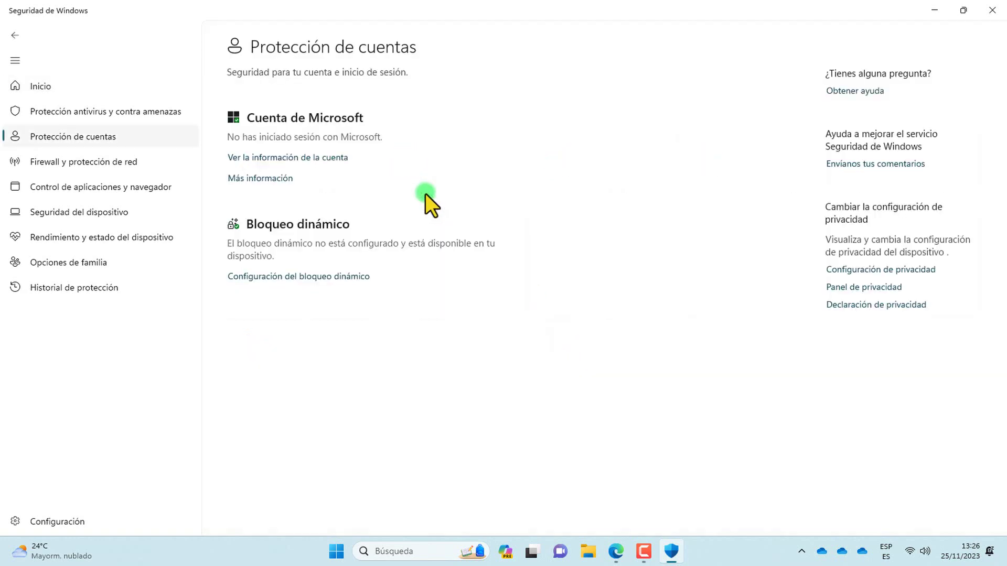
left_click(355, 276)
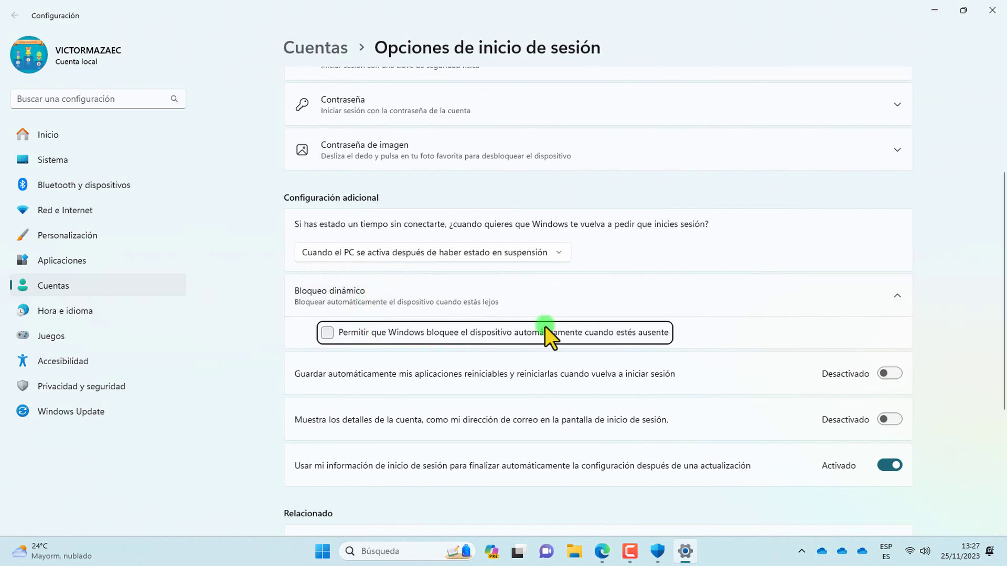
left_click(993, 10)
left_click(46, 83)
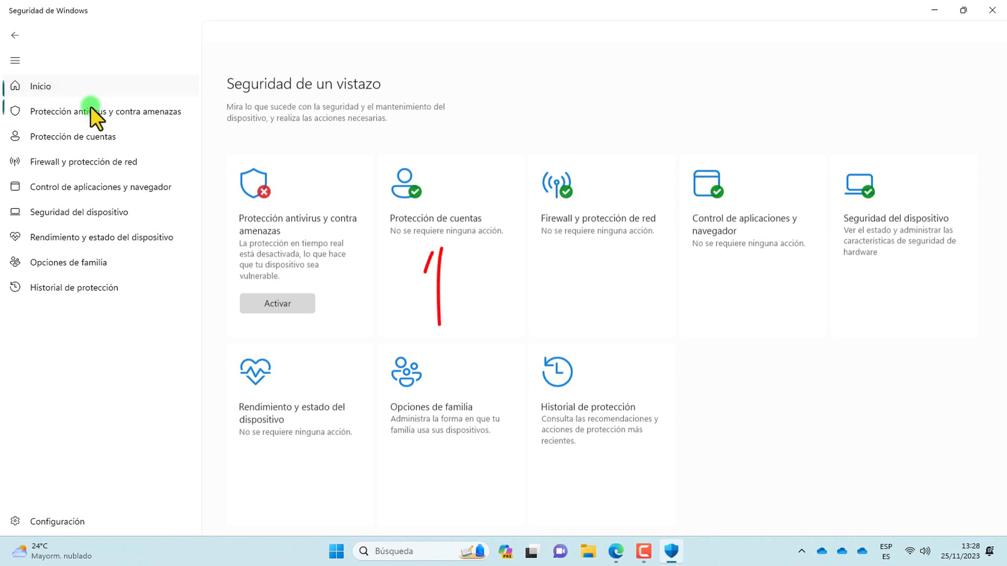
Step: Turn off the Microsoft Defender firewall for the active Red pública and return to the security overview
scroll(577, 204, "down", 1)
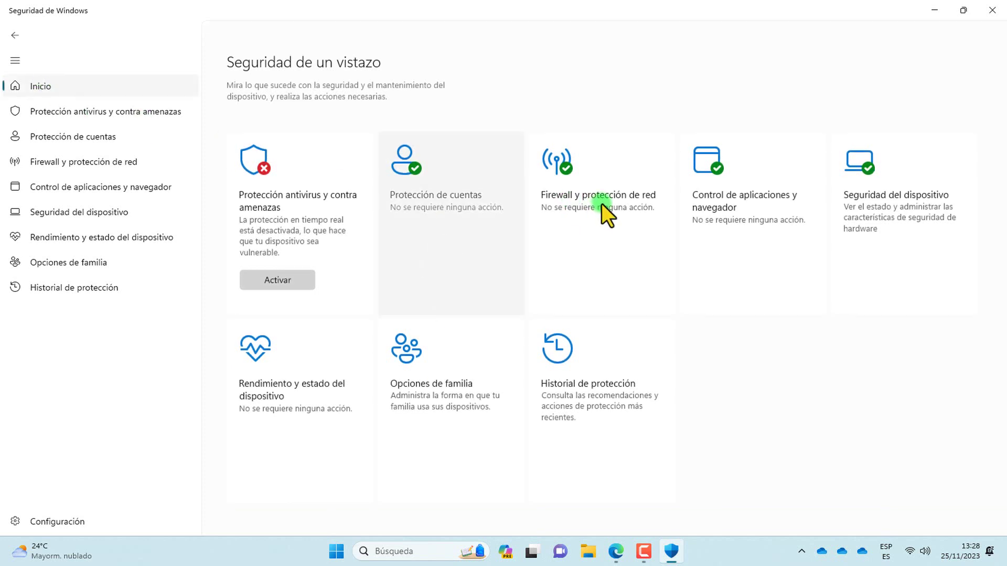
left_click(613, 179)
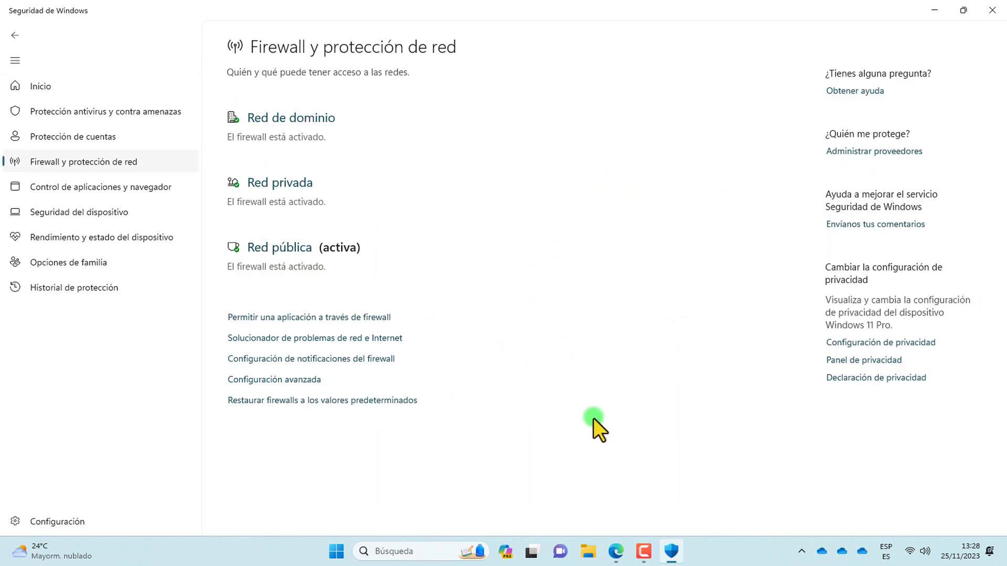
left_click(285, 250)
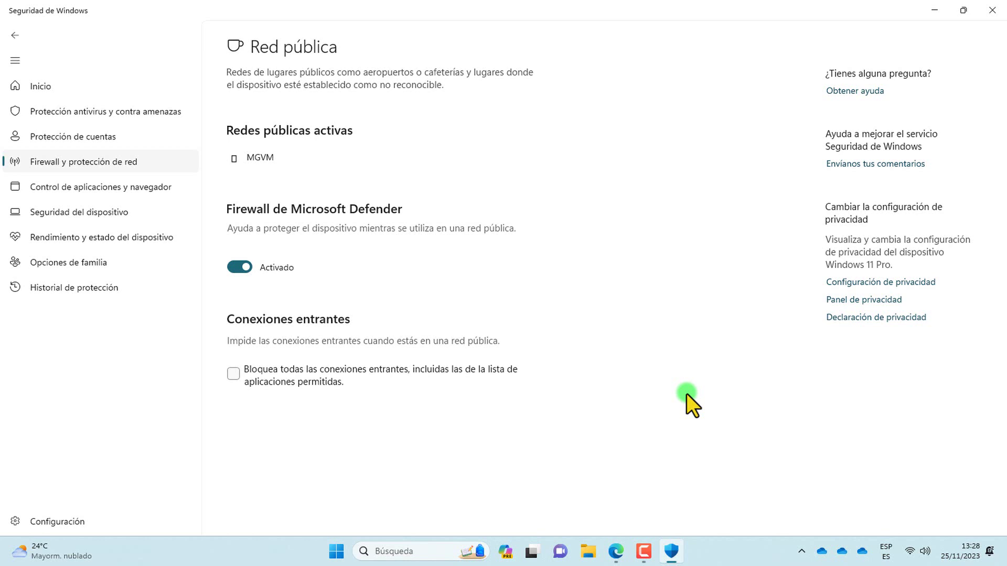
left_click(235, 269)
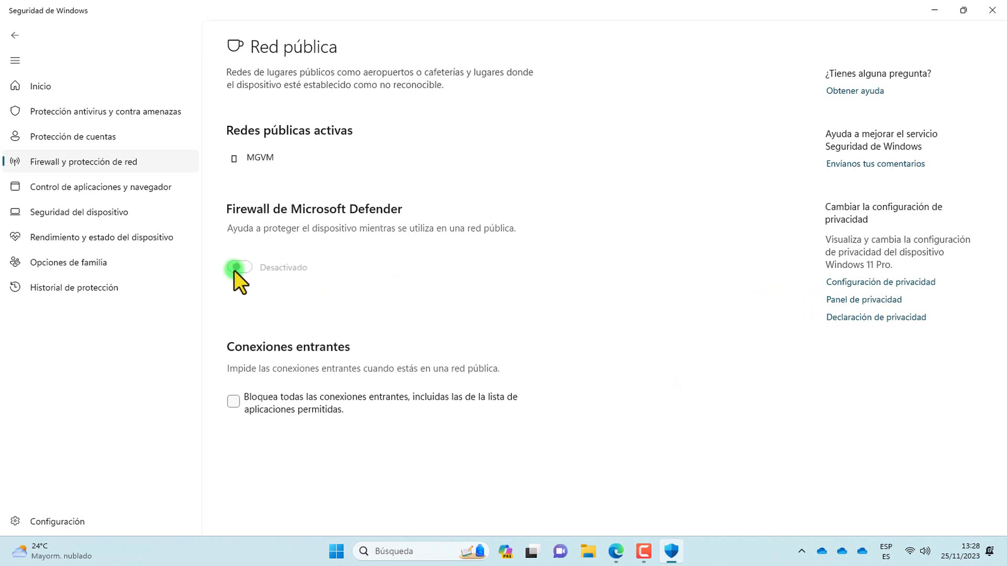
left_click(52, 87)
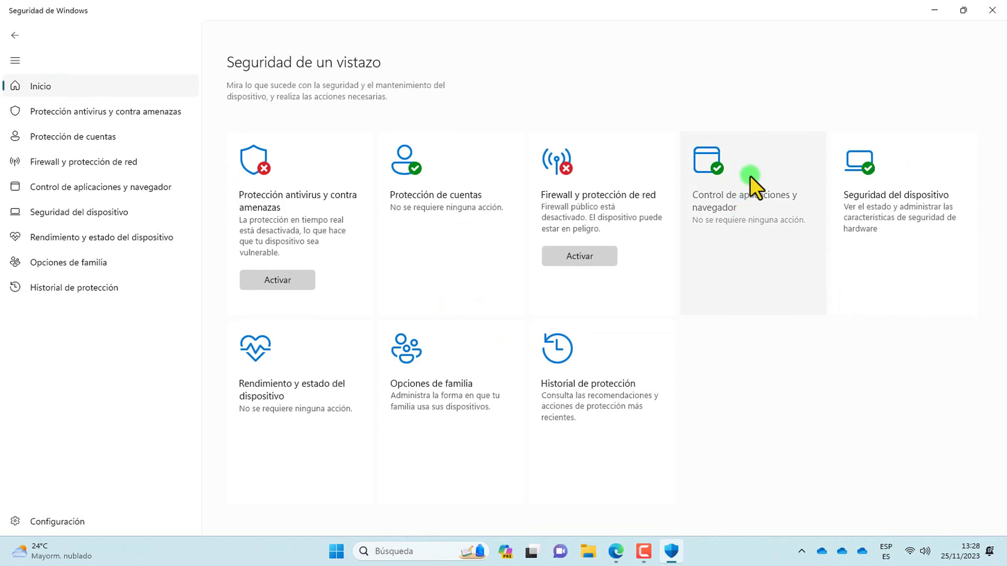
Step: In the reputation-based protection settings, turn off Comprobar aplicaciones y archivos, SmartScreen para Microsoft Edge and Protección contra el phishing
left_click(735, 170)
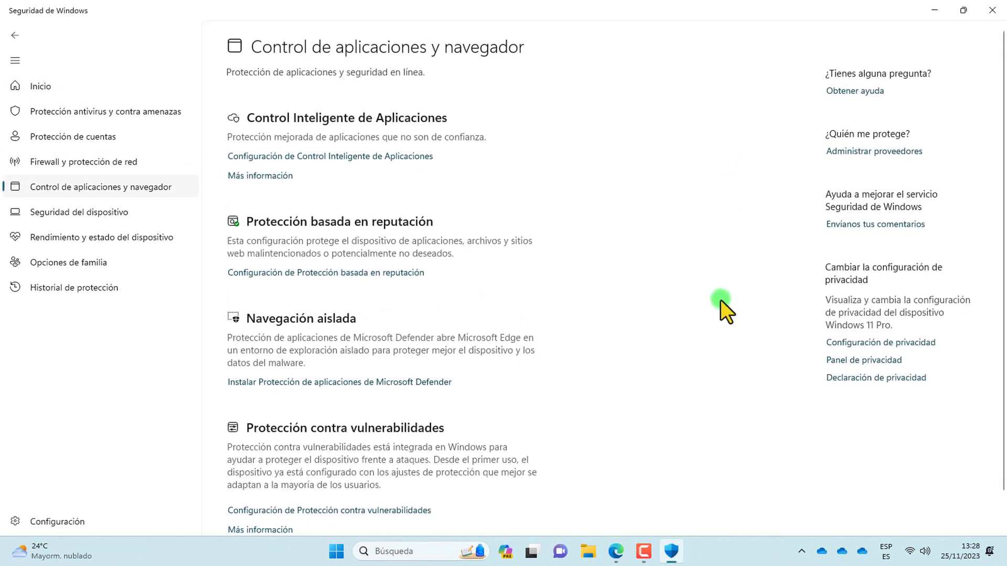
left_click(358, 273)
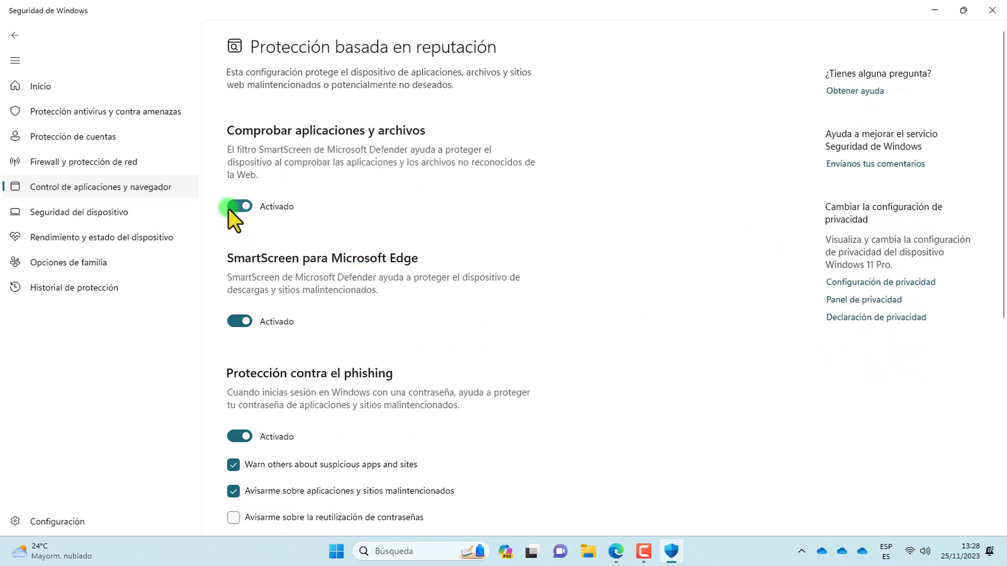
left_click(231, 207)
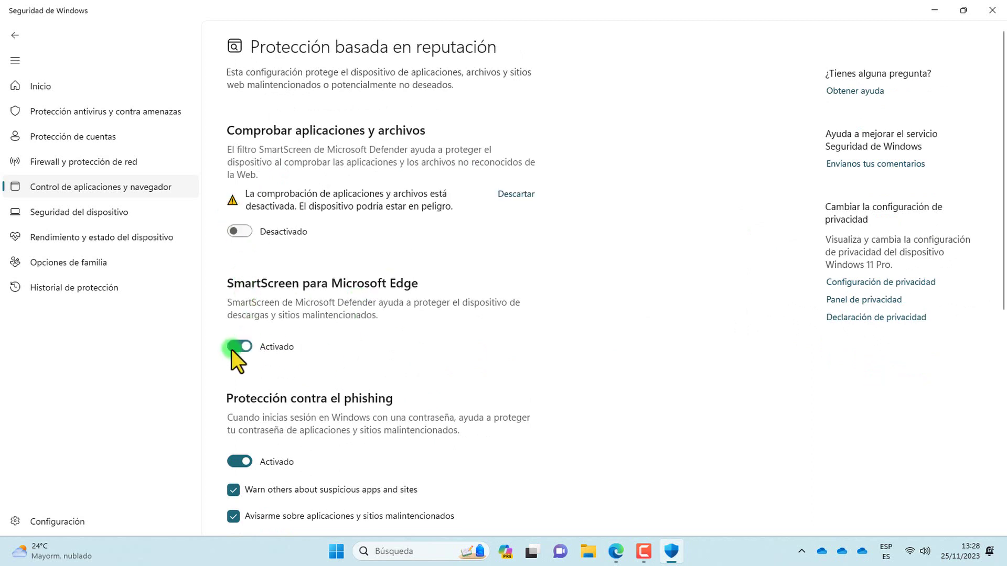
left_click(234, 347)
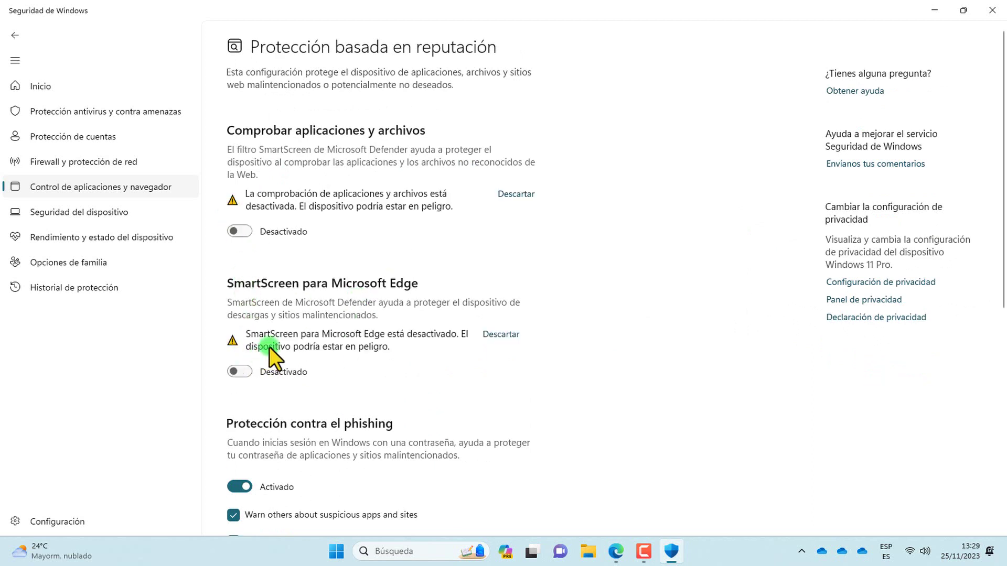
left_click(229, 486)
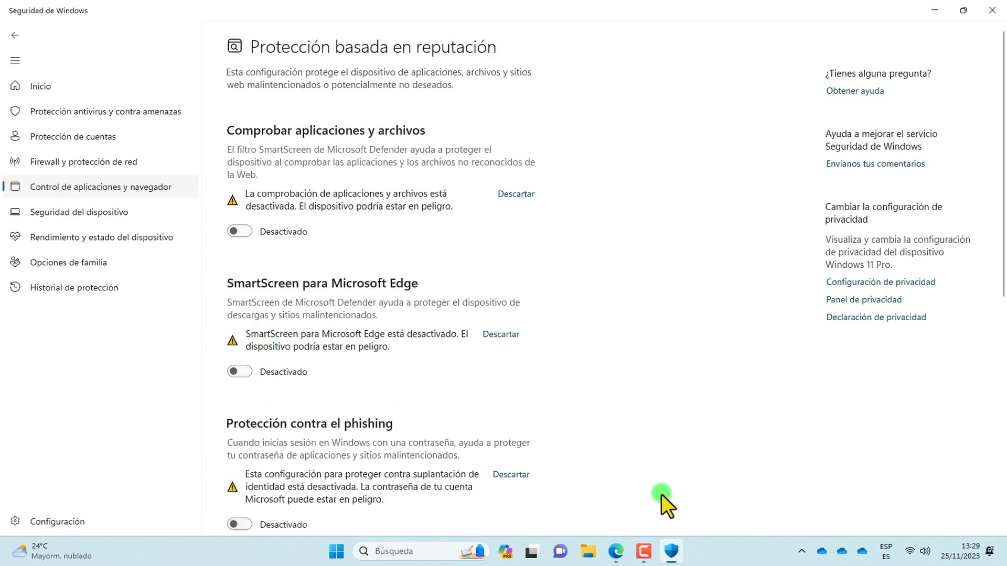
Step: Turn off Bloqueo de aplicaciones potencialmente no deseadas and SmartScreen para aplicaciones de Microsoft Store, and return to the security overview
scroll(662, 495, "down", 3)
scroll(662, 495, "down", 4)
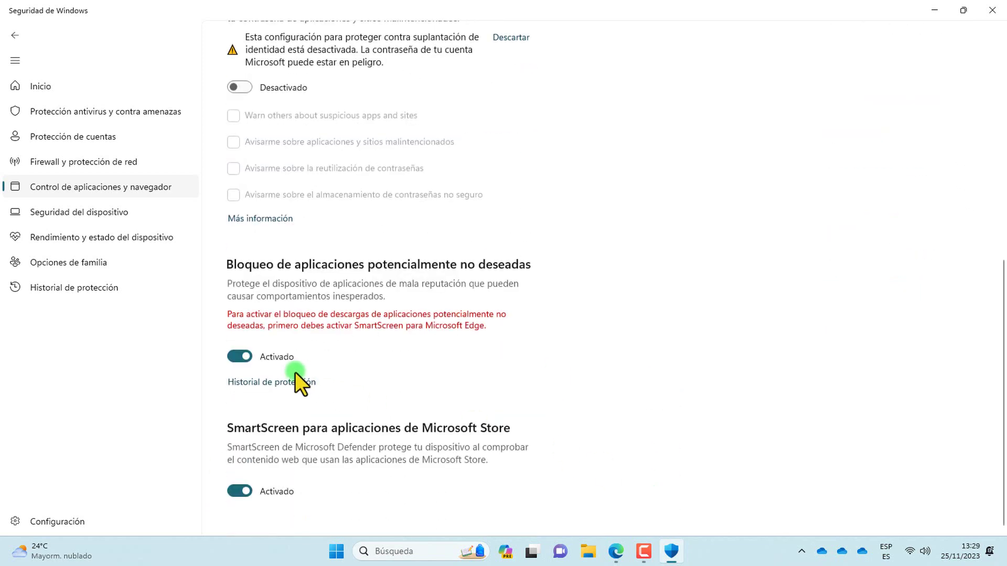
left_click(234, 357)
left_click(234, 529)
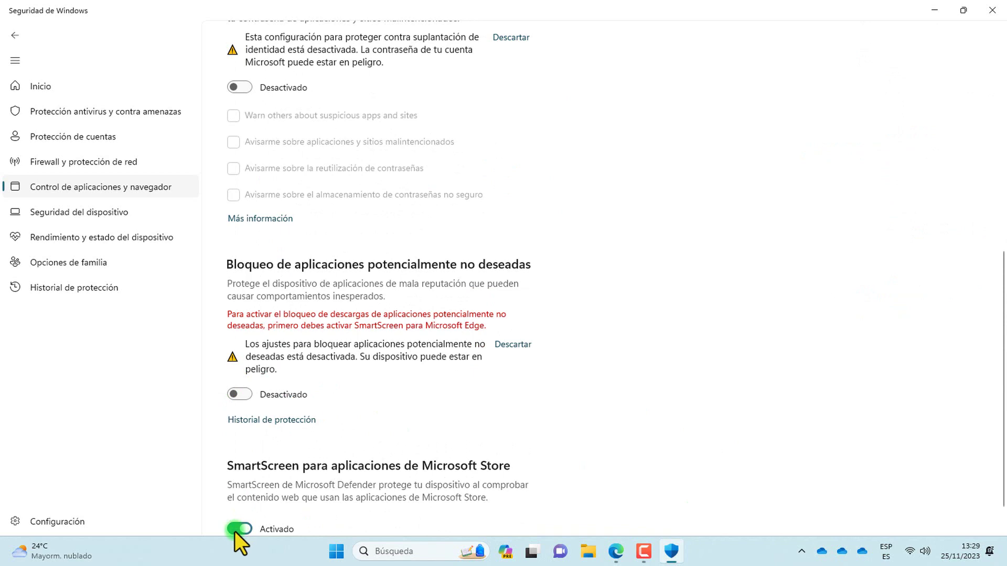
scroll(669, 482, "down", 1)
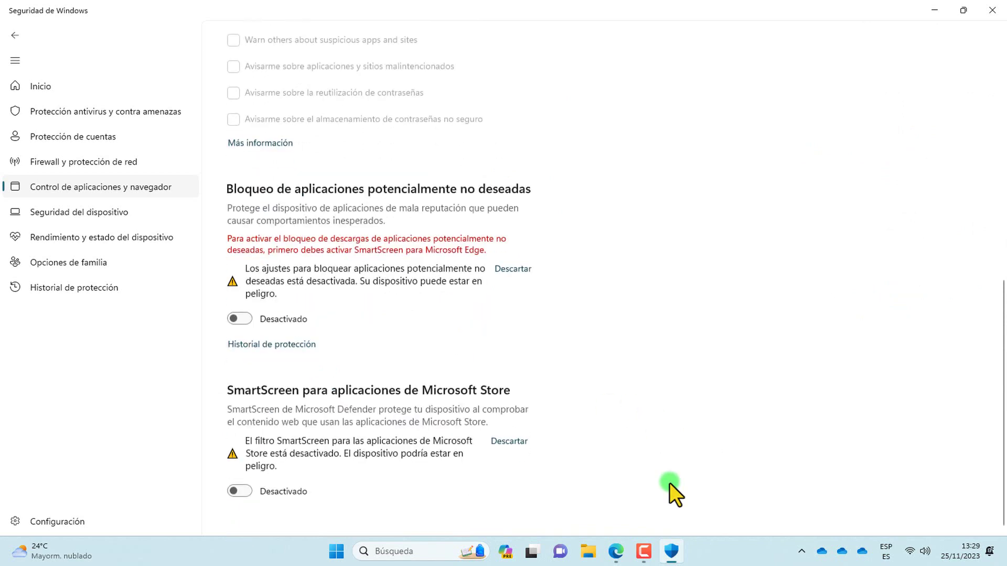
scroll(664, 452, "up", 8)
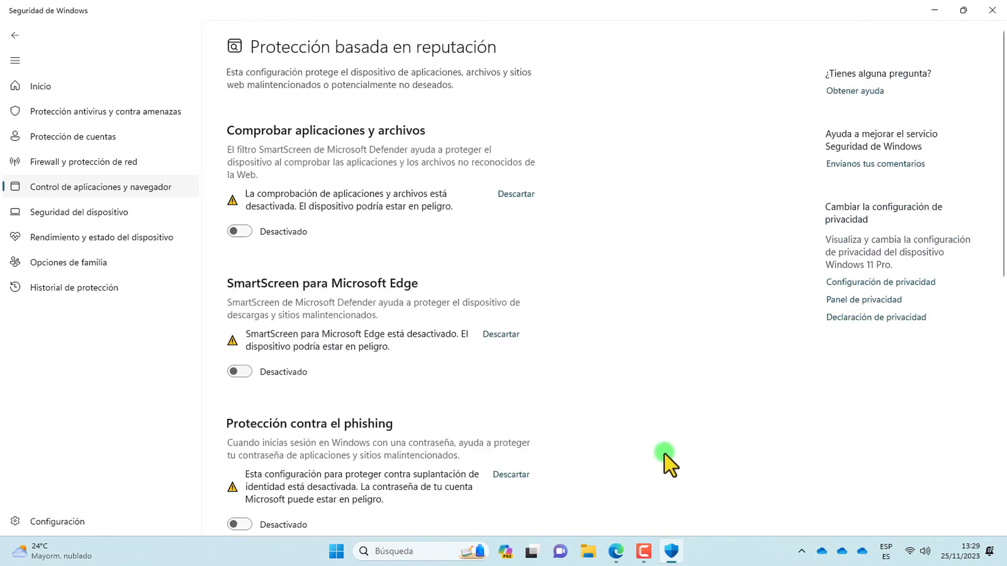
left_click(16, 40)
left_click(17, 40)
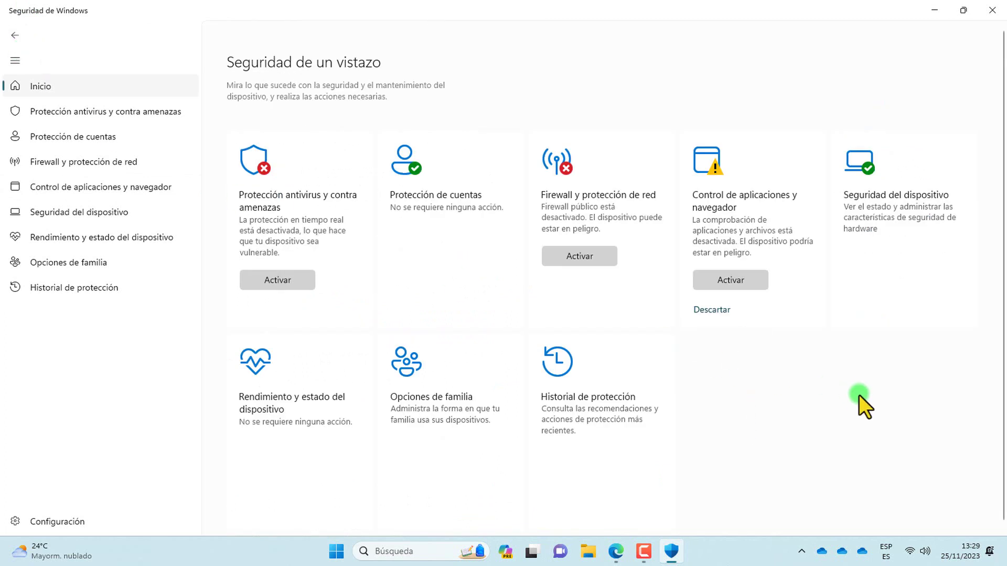
Step: In the device's core isolation details, turn off Microsoft's vulnerable driver blocklist and return to Seguridad del dispositivo
left_click(929, 163)
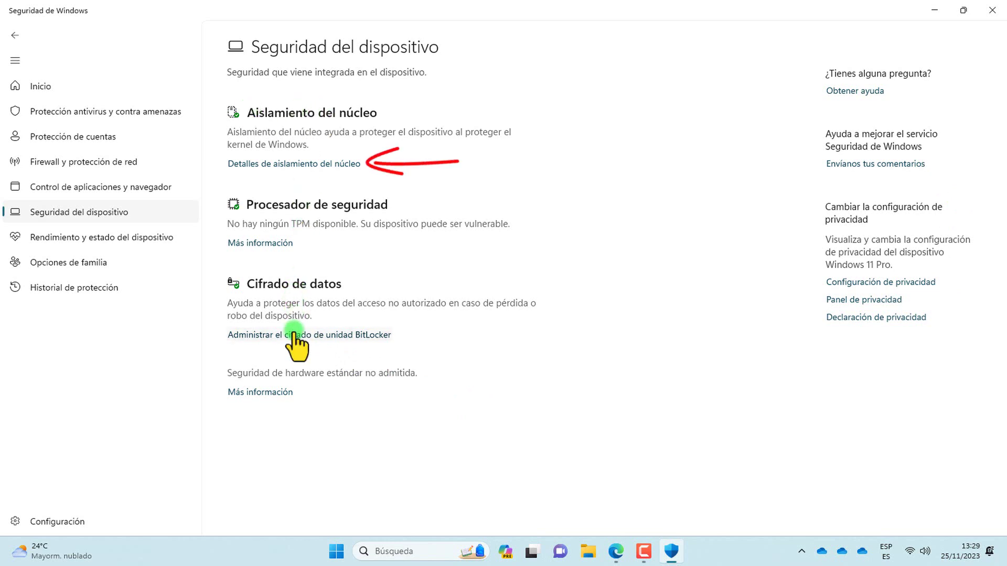
left_click(292, 163)
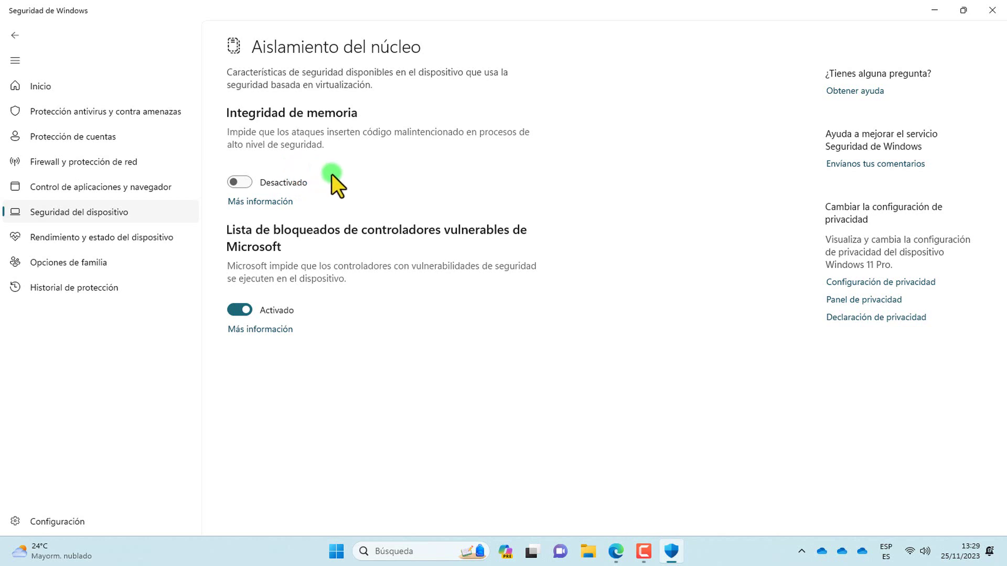
left_click(239, 310)
left_click(14, 36)
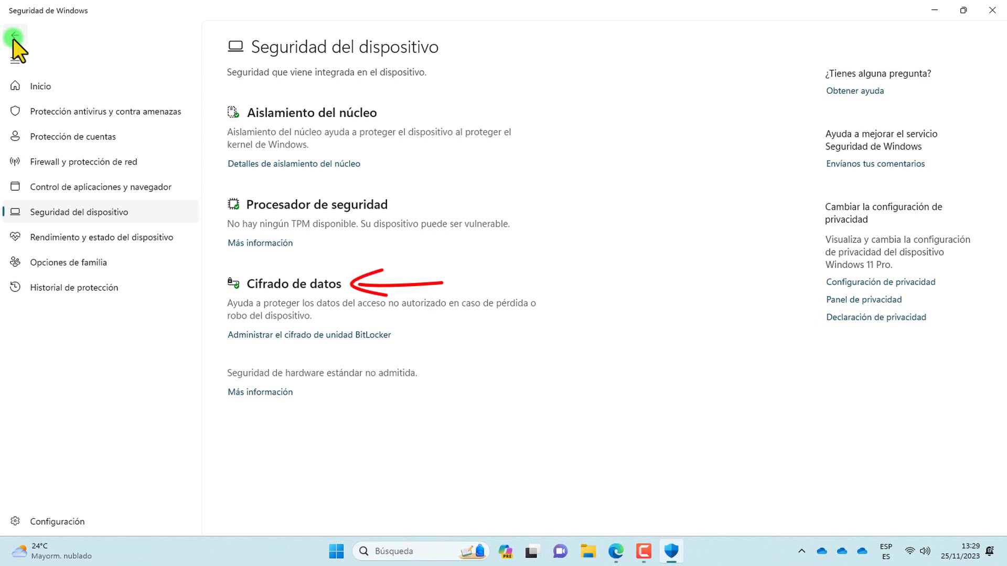
Step: Check the BitLocker status of the drives, close that window and return to the security overview
left_click(339, 341)
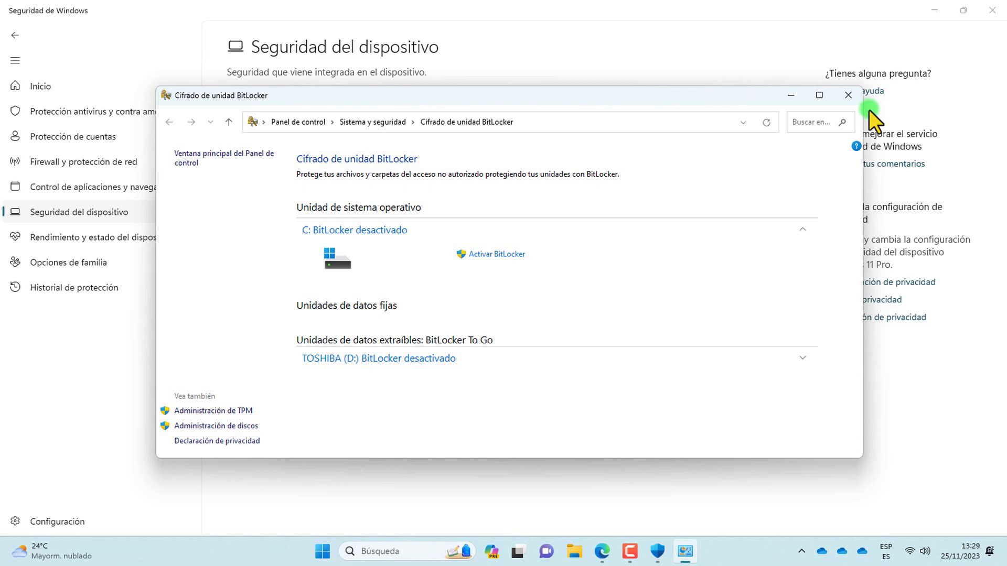
left_click(848, 94)
left_click(15, 35)
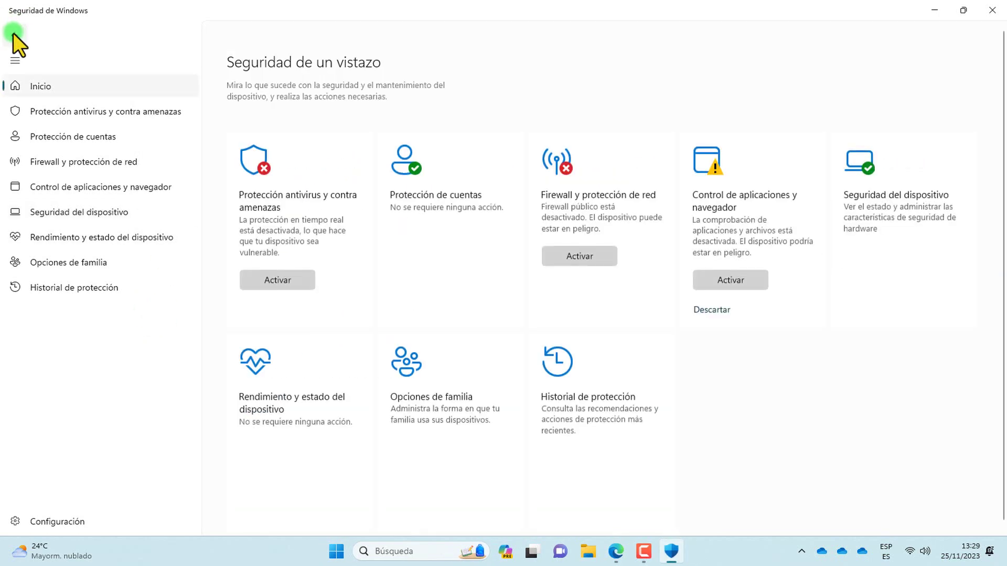